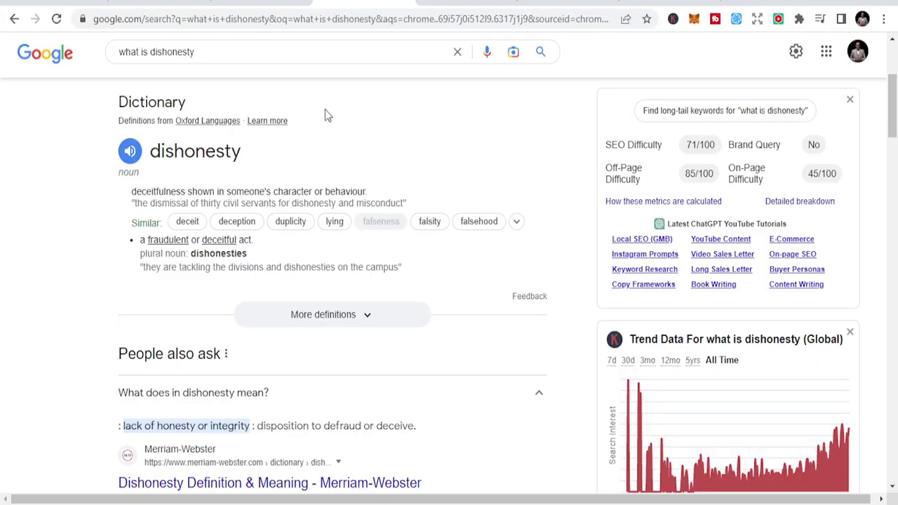
- Search Google for "chatgpt" and open the OpenAI website from the results
left_click(269, 46)
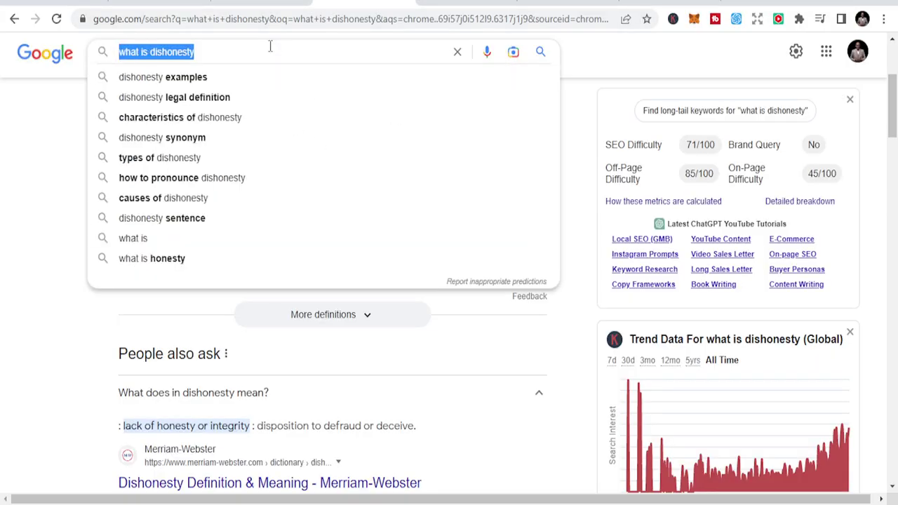
type("chat")
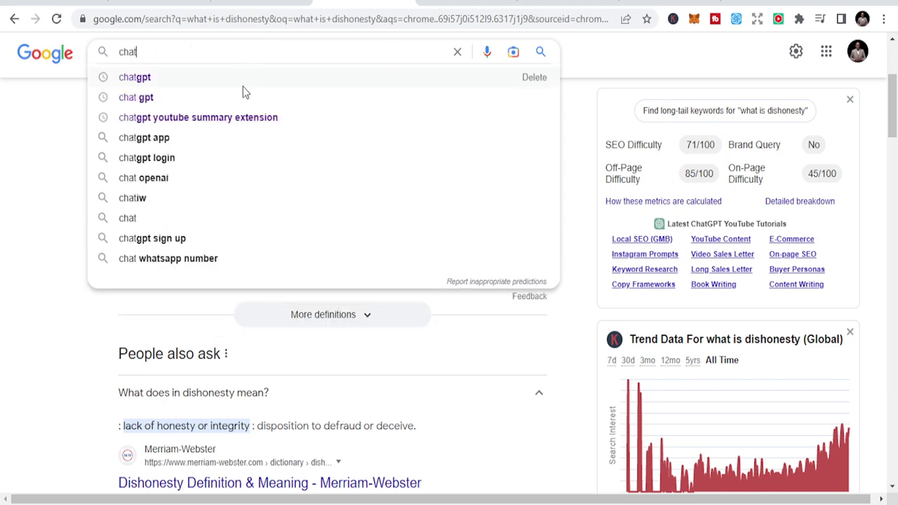
left_click(243, 86)
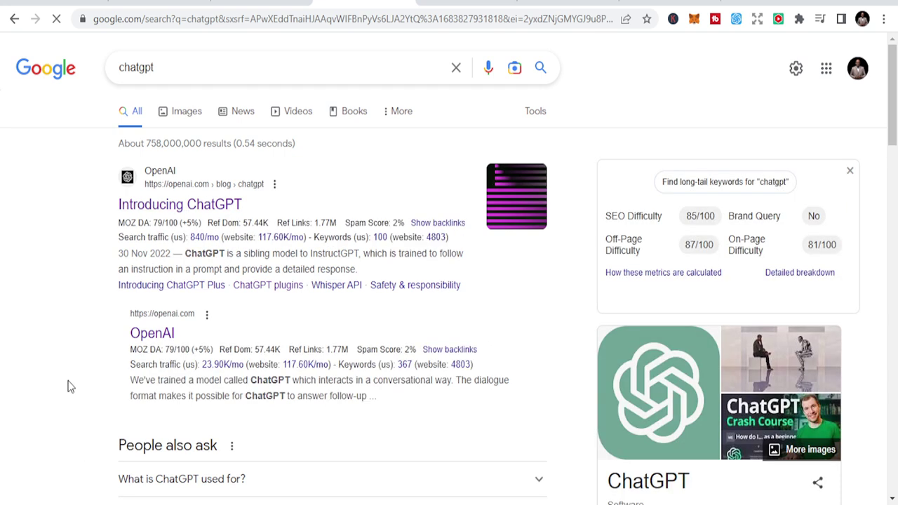
left_click(170, 337)
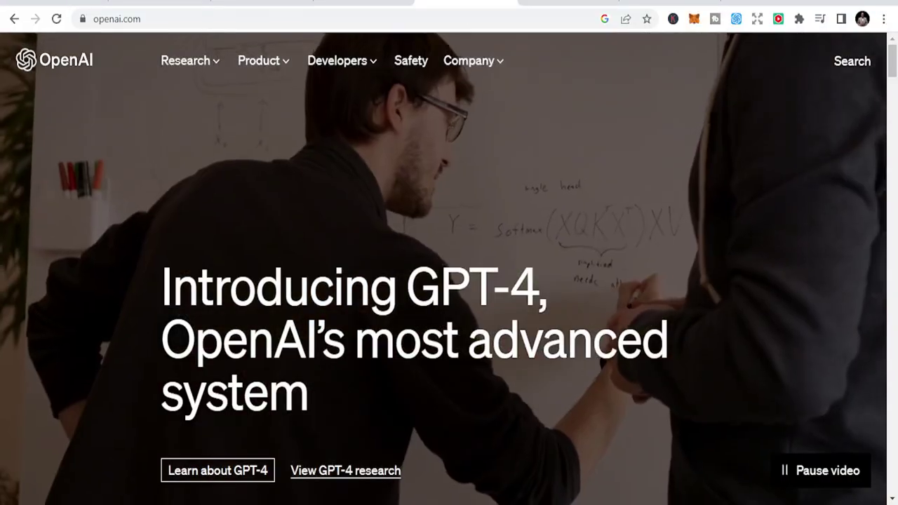
- Find the ChatGPT section on the OpenAI homepage, and switch to the already open ChatGPT page
scroll(513, 351, "down", 9)
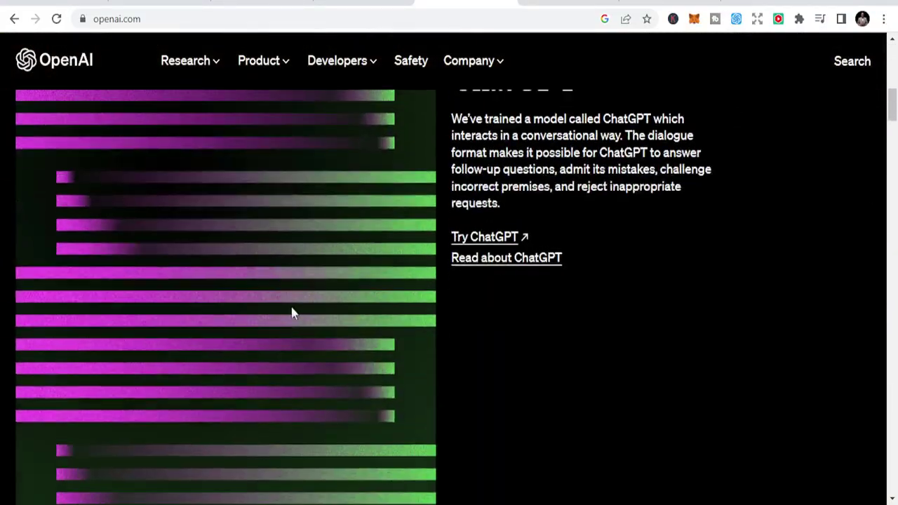
scroll(436, 313, "up", 1)
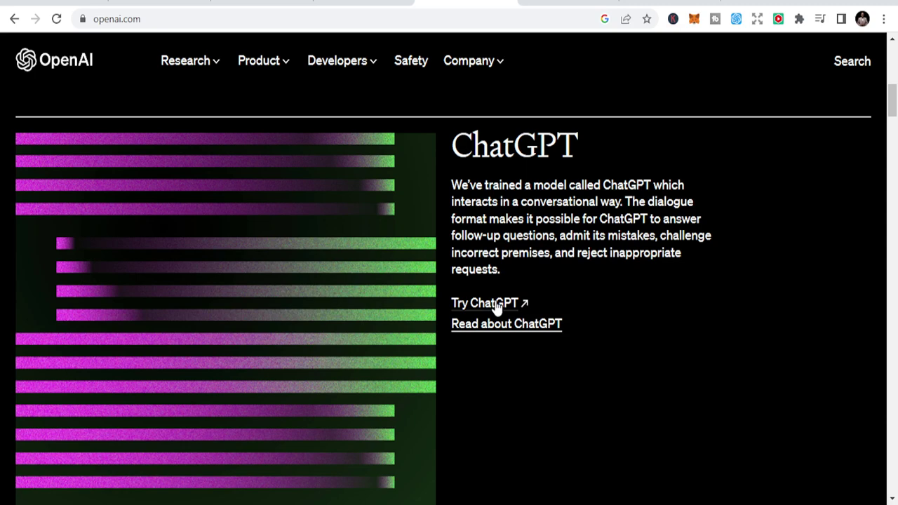
scroll(486, 237, "up", 1)
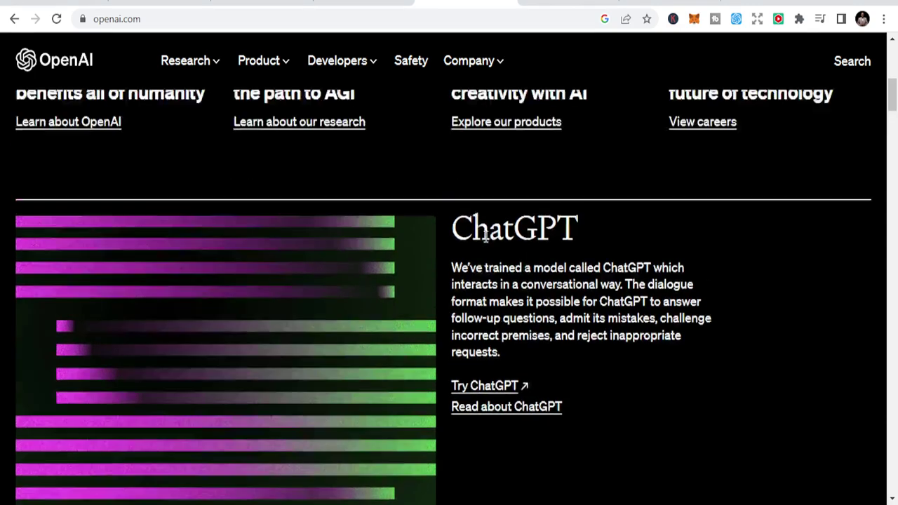
scroll(485, 237, "up", 3)
key("ctrl+Tab")
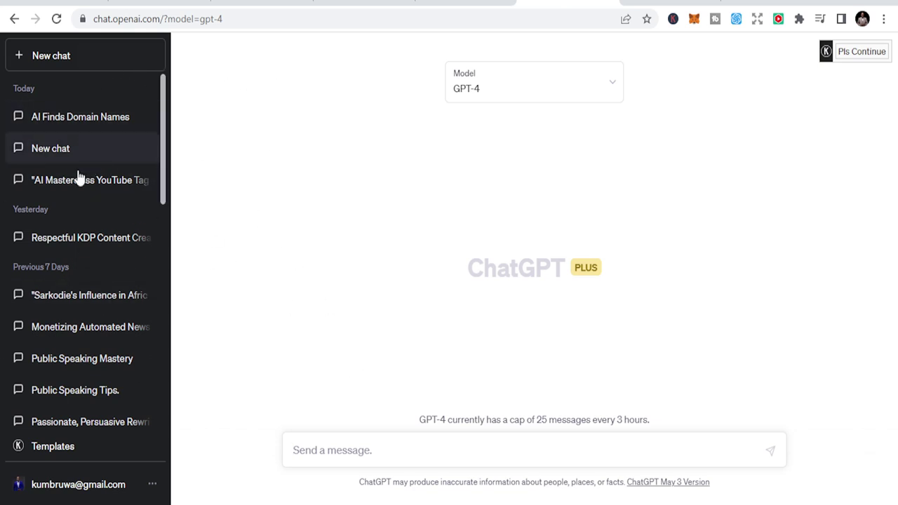
- Ask ChatGPT "how to use chatgpt" in a new GPT-4 chat and stop the response partway through
scroll(50, 293, "down", 10)
scroll(49, 294, "down", 5)
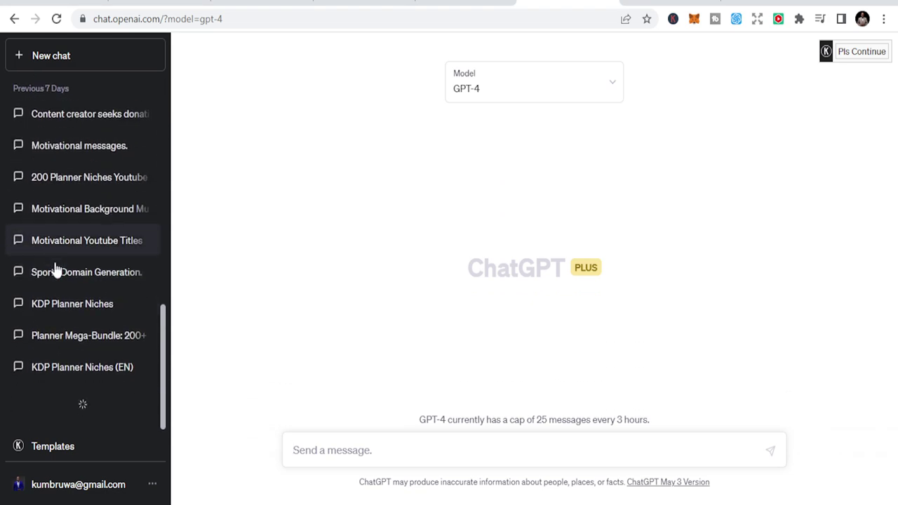
scroll(66, 239, "up", 9)
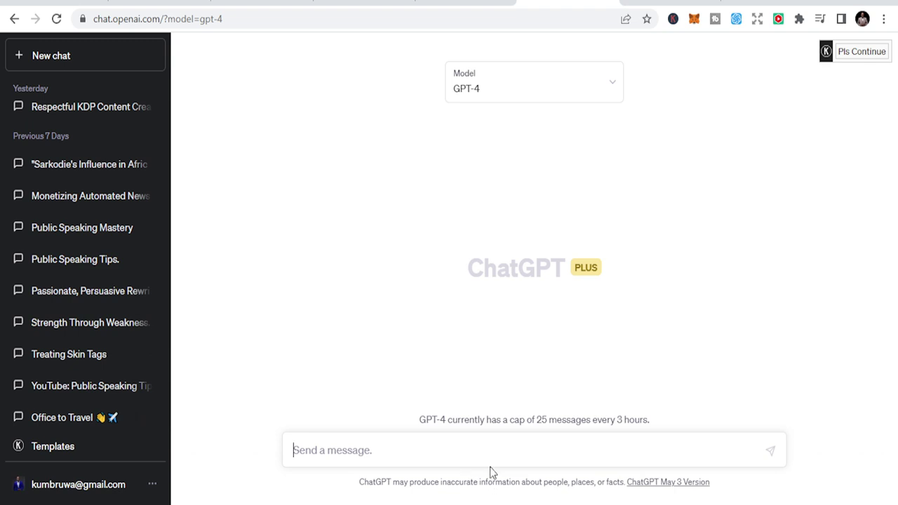
type("how to")
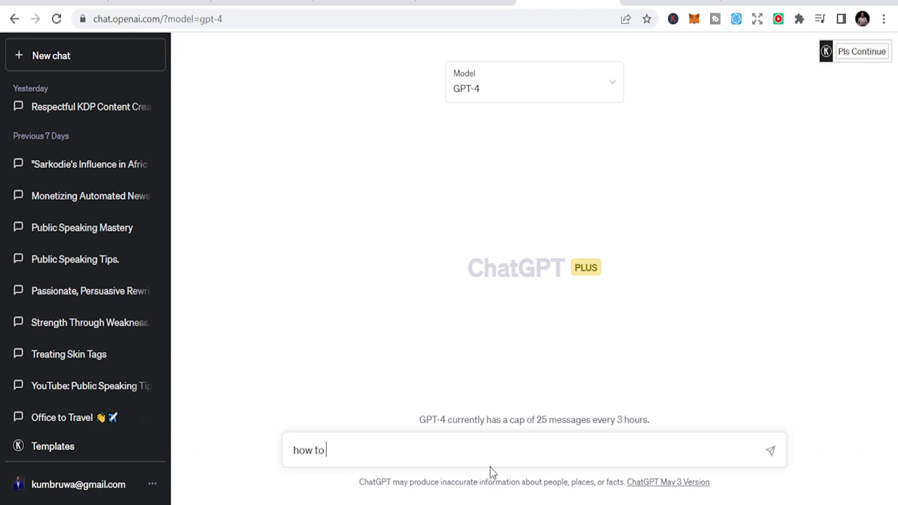
type(" use chatgpt")
key("Return")
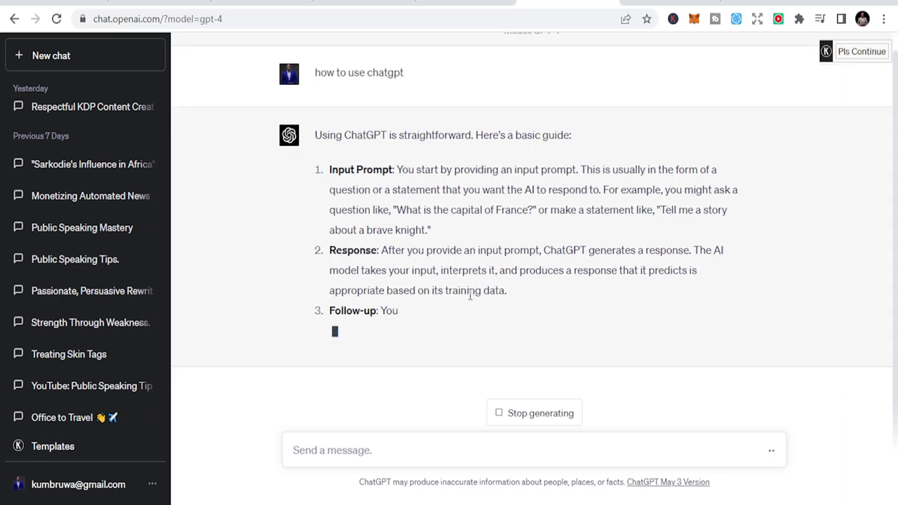
left_click(545, 414)
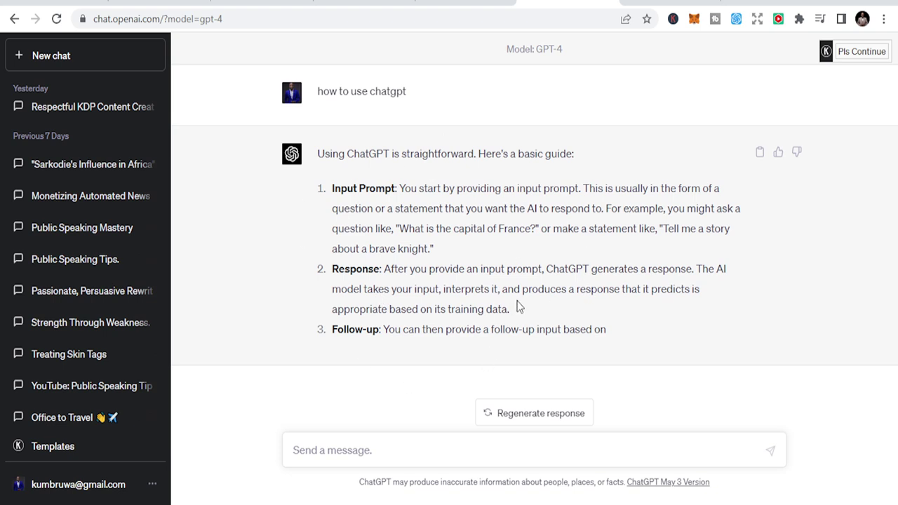
- Send the prompt "generate 10 public speaking tips for social media post" in the same chat
scroll(128, 231, "down", 2)
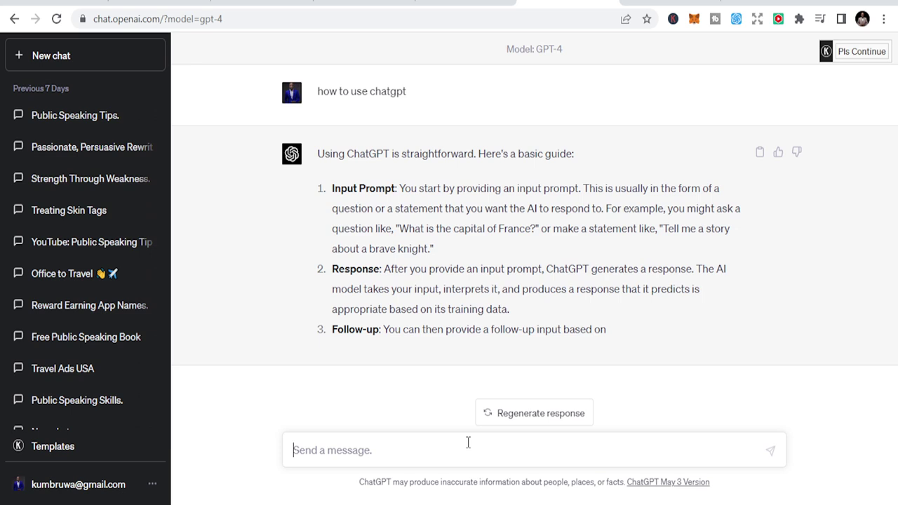
type("ge")
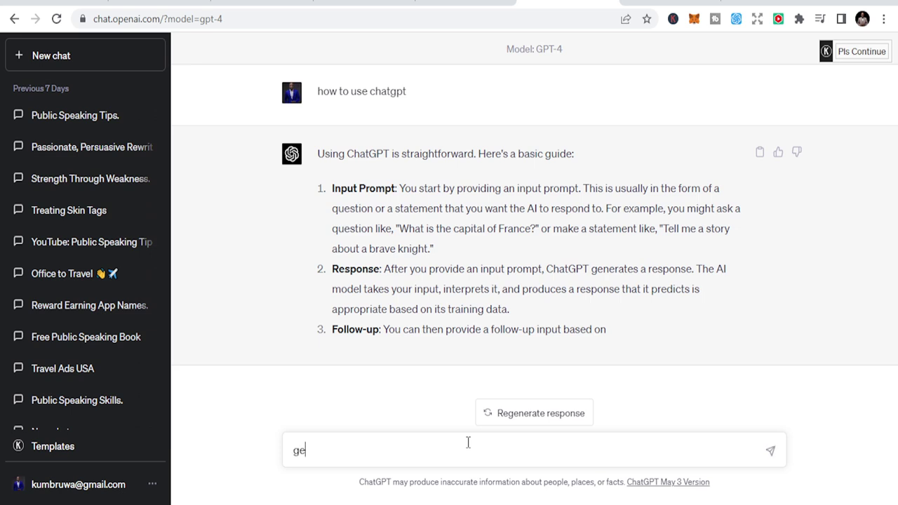
type("nrate 10 public sspeakin")
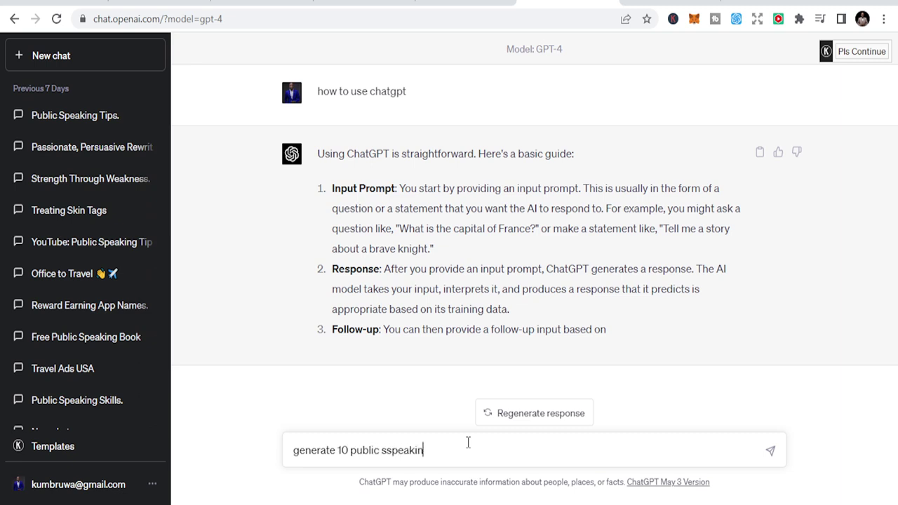
type("g tips for so")
left_click(386, 450)
key("BackSpace")
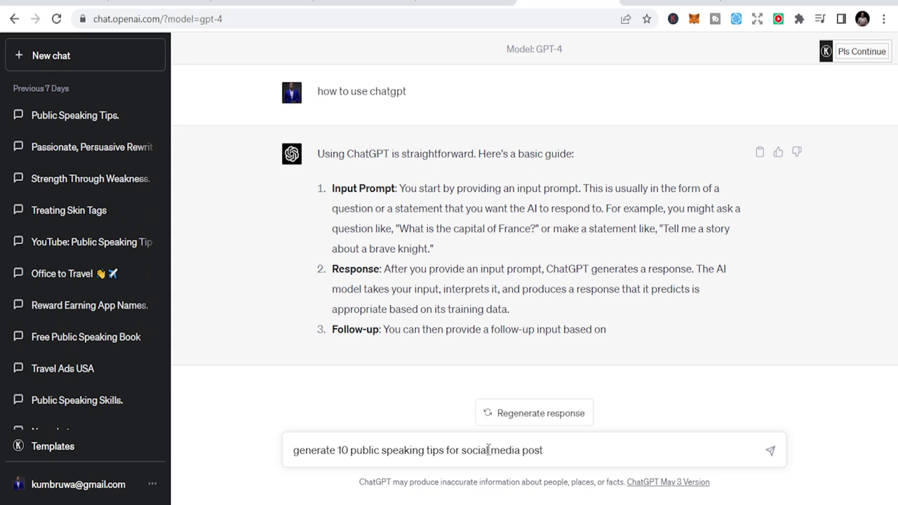
key("Return")
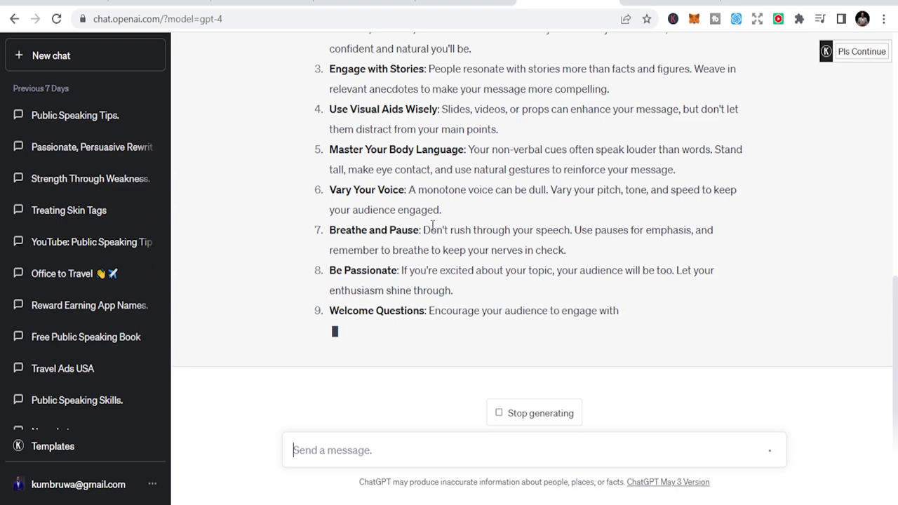
- Read through the generated public speaking tips, from the opening line to the closing hashtags
scroll(541, 267, "up", 3)
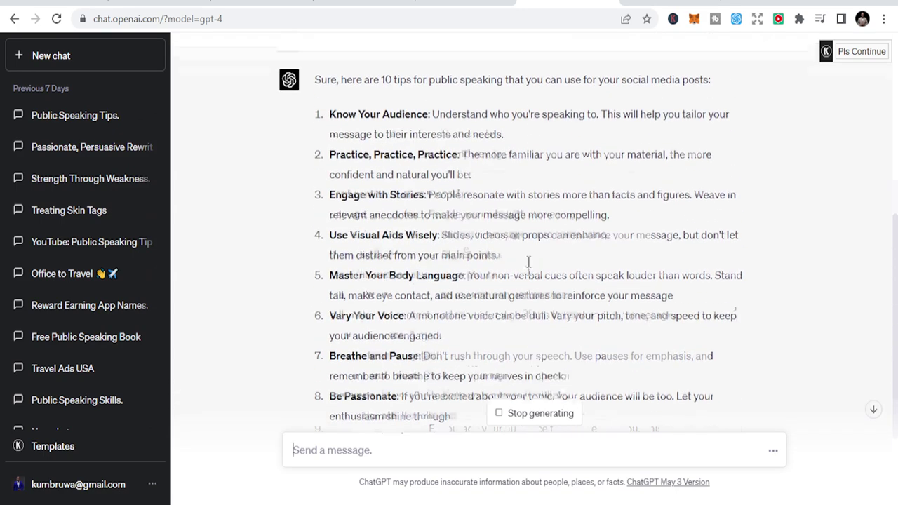
scroll(529, 262, "up", 3)
scroll(527, 263, "down", 5)
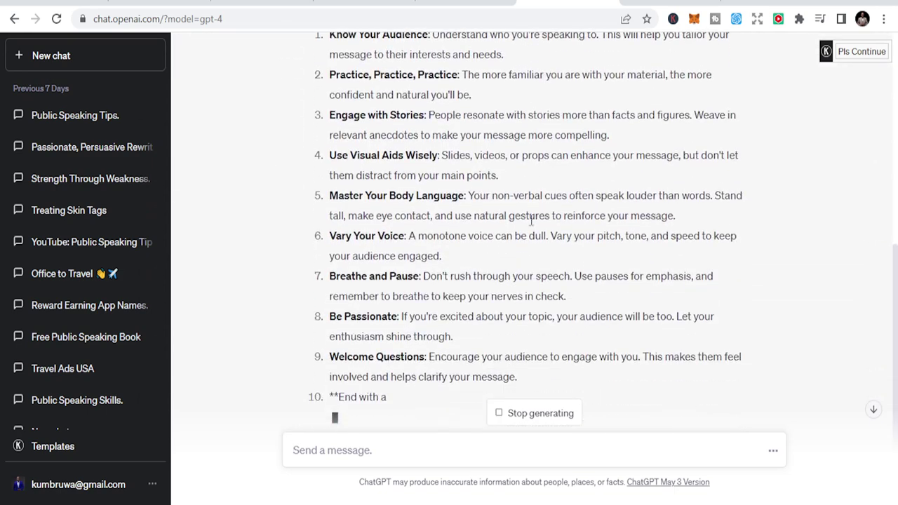
scroll(387, 257, "down", 2)
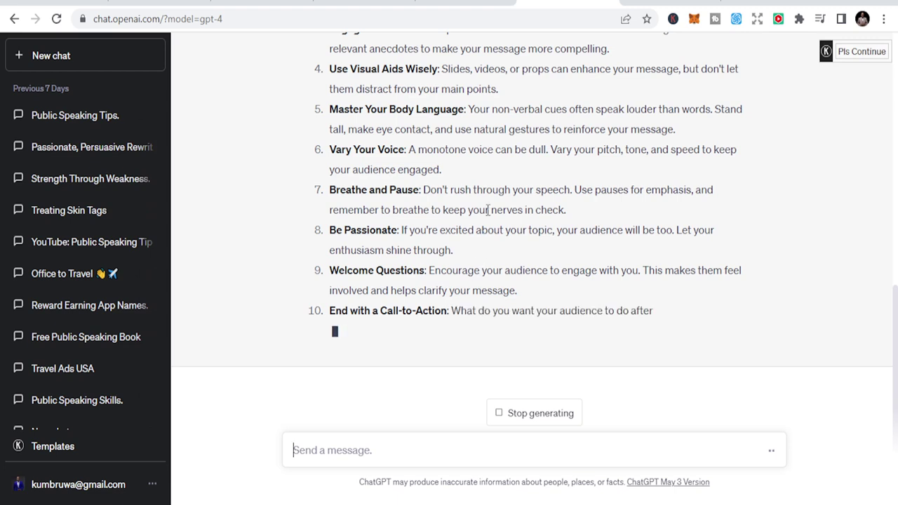
scroll(489, 225, "up", 1)
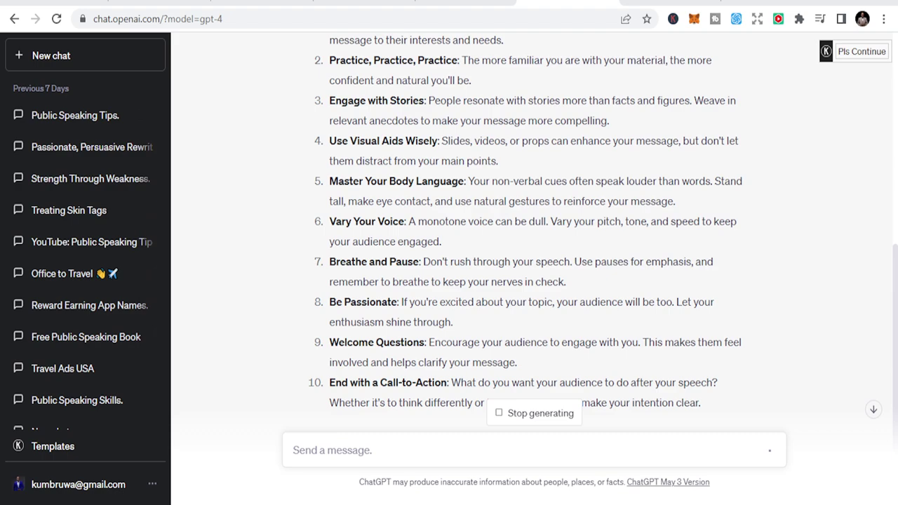
scroll(628, 242, "up", 3)
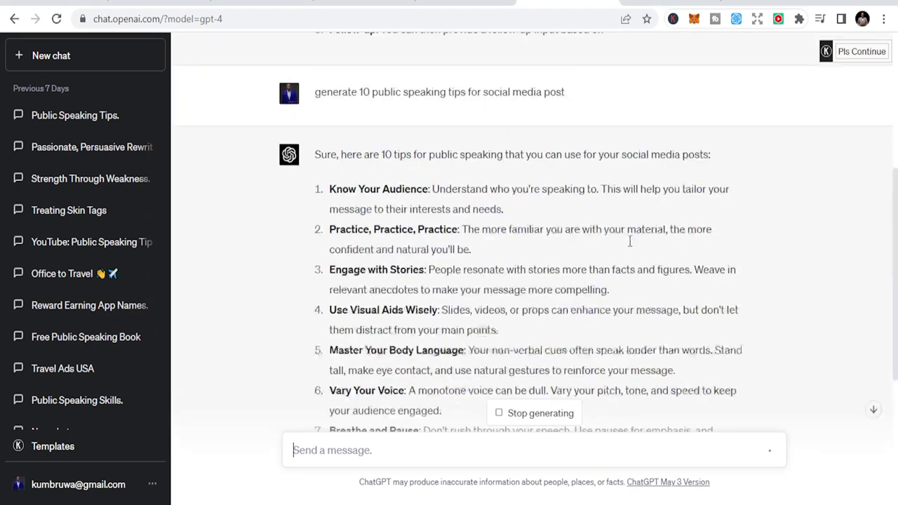
scroll(629, 261, "down", 2)
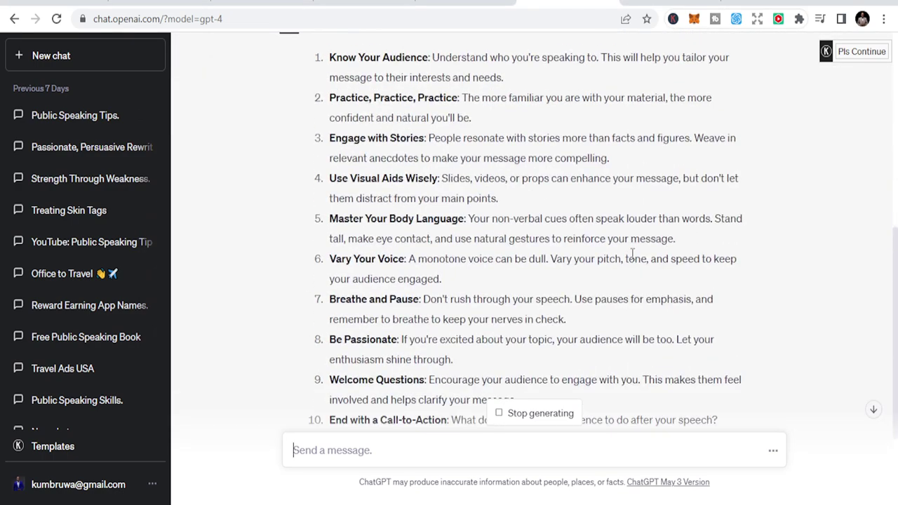
scroll(631, 254, "down", 2)
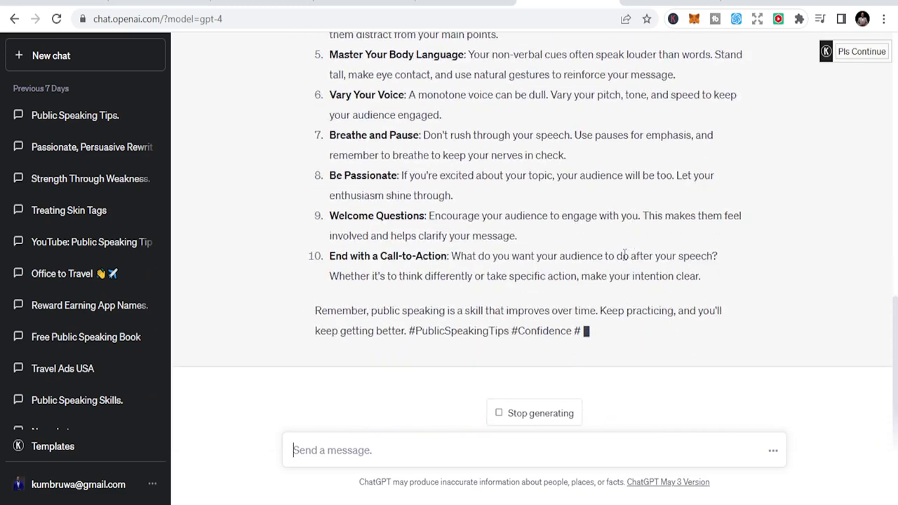
scroll(123, 317, "down", 1)
scroll(123, 317, "down", 3)
scroll(123, 317, "up", 4)
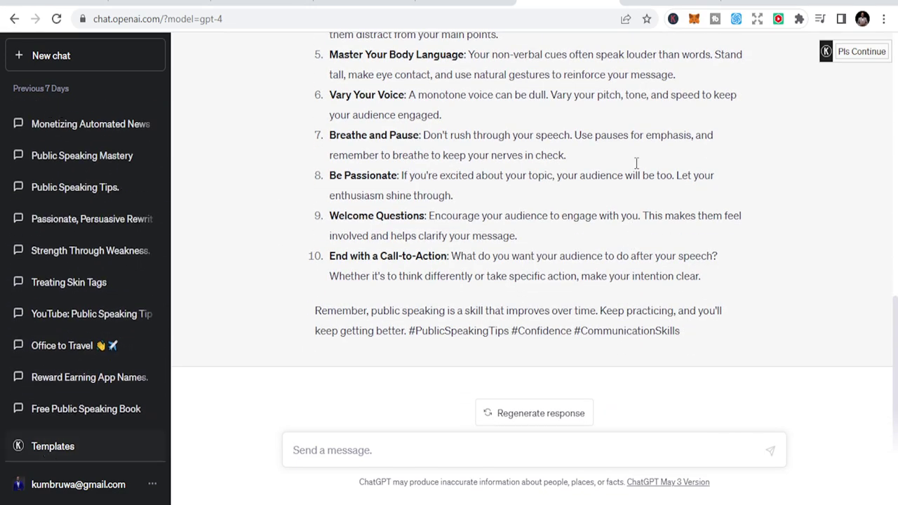
mouse_move(874, 54)
scroll(608, 293, "up", 3)
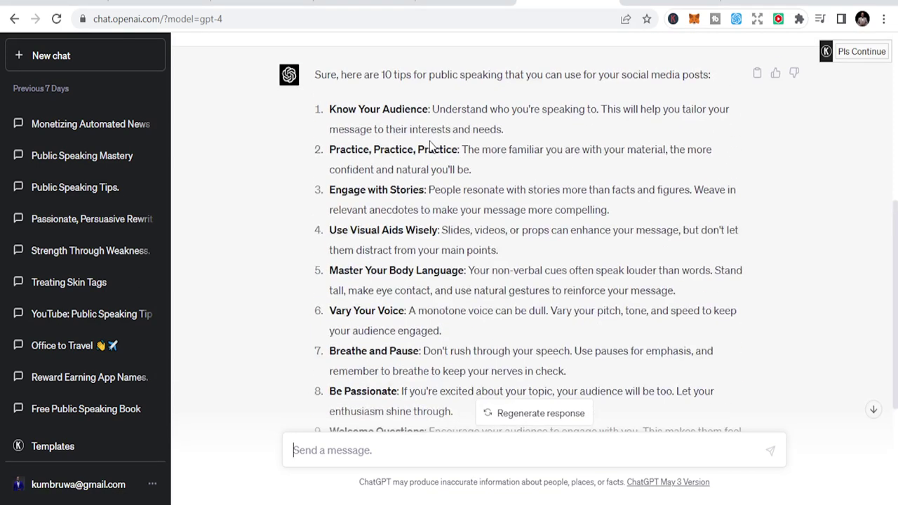